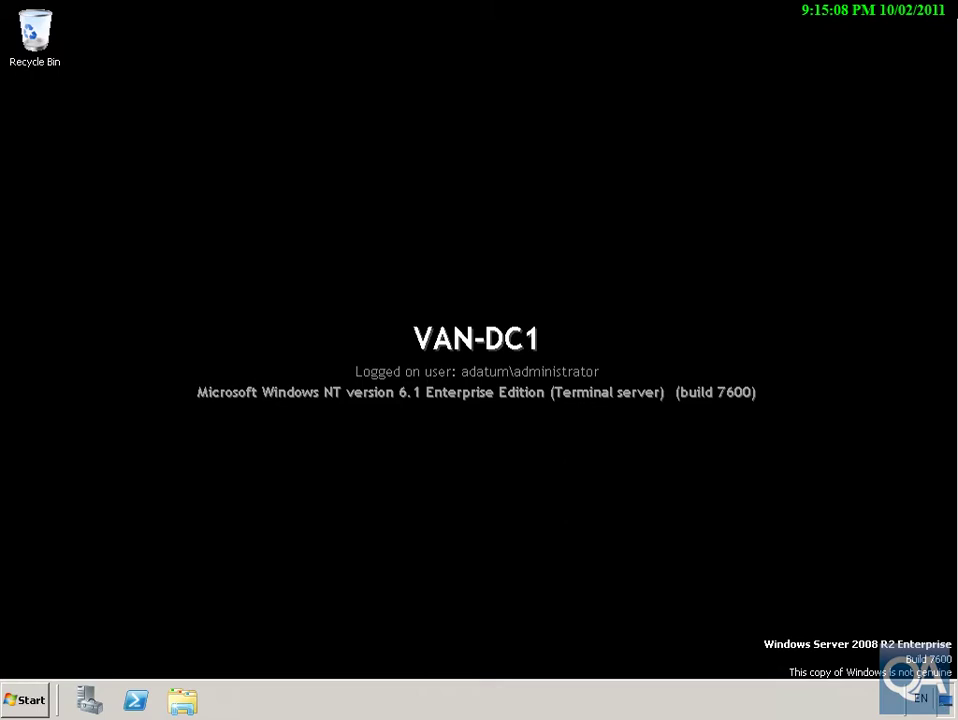
# Step: Open Active Directory Users and Computers and review the members of the Exchange Servers group
pyautogui.click(32, 700)
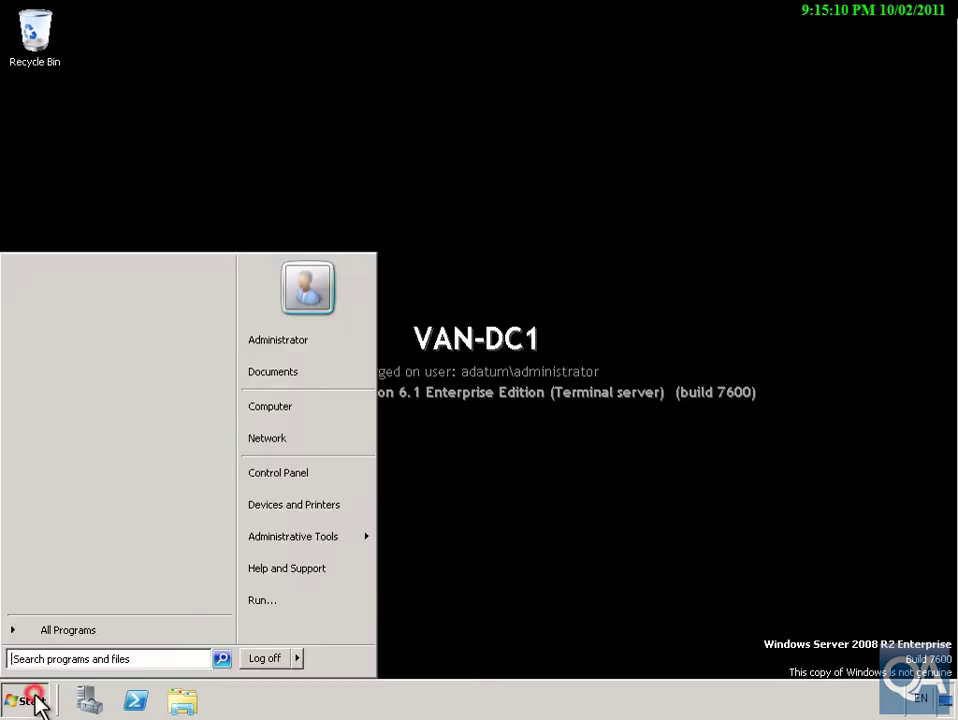
pyautogui.moveTo(340, 543)
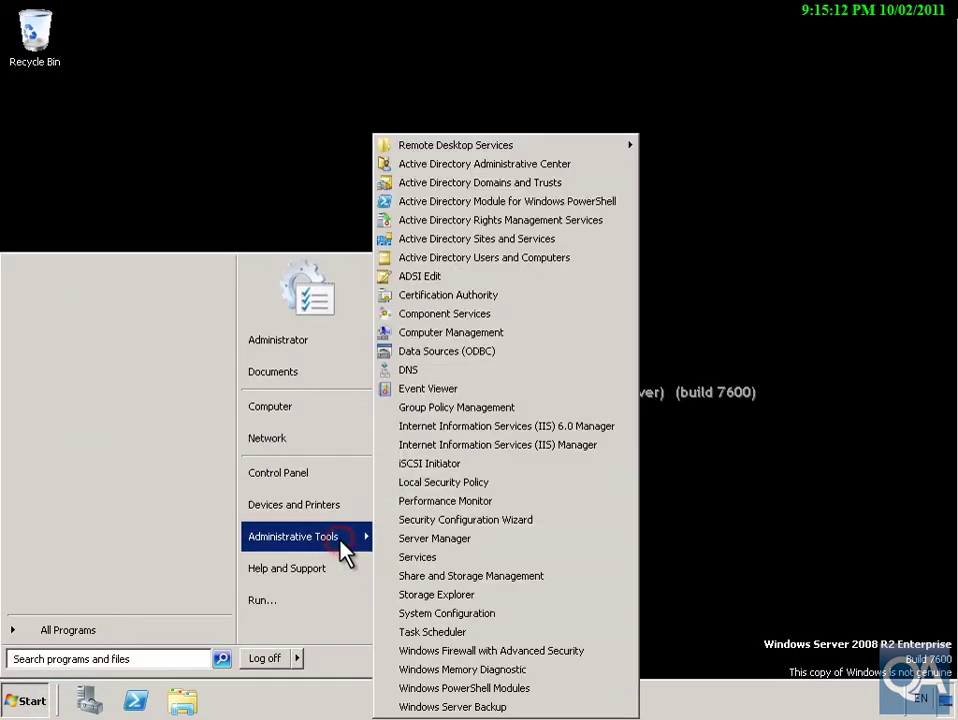
pyautogui.click(552, 262)
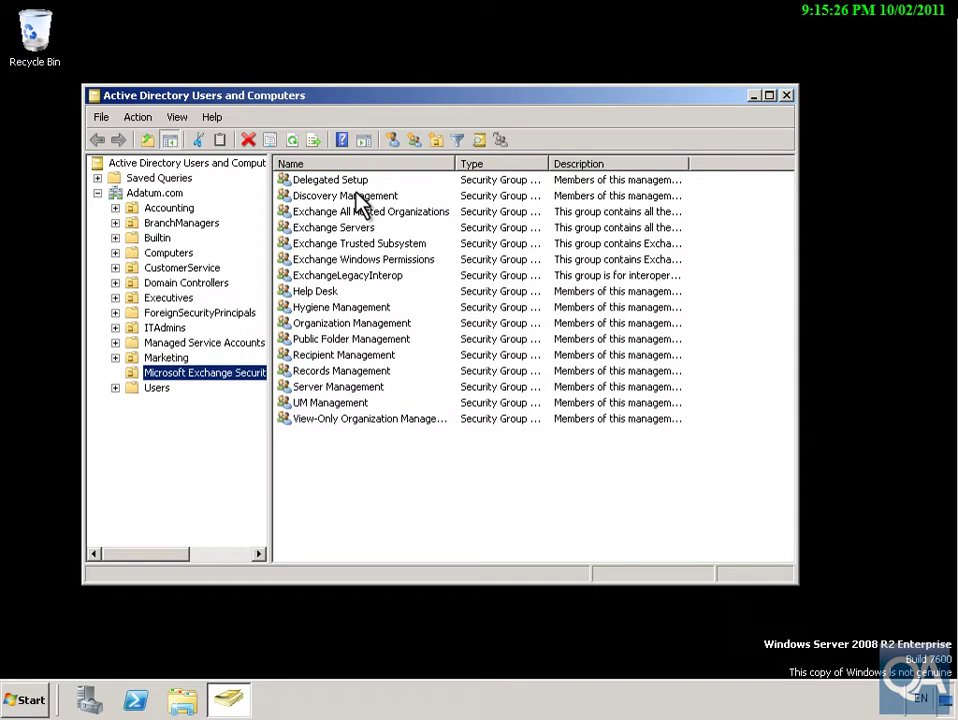
pyautogui.doubleClick(356, 232)
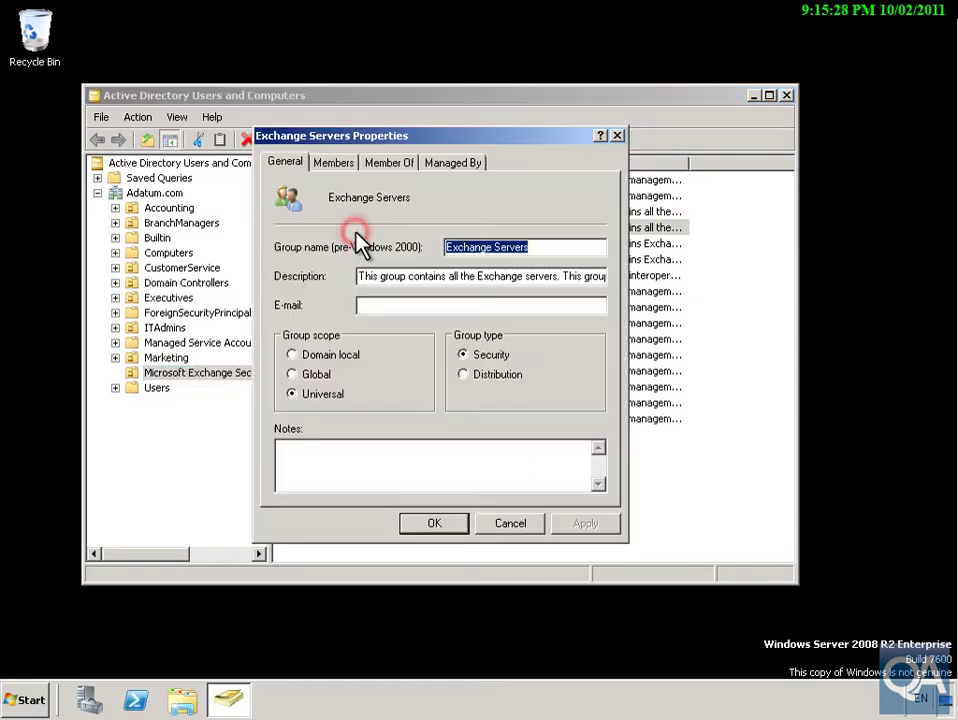
pyautogui.click(334, 163)
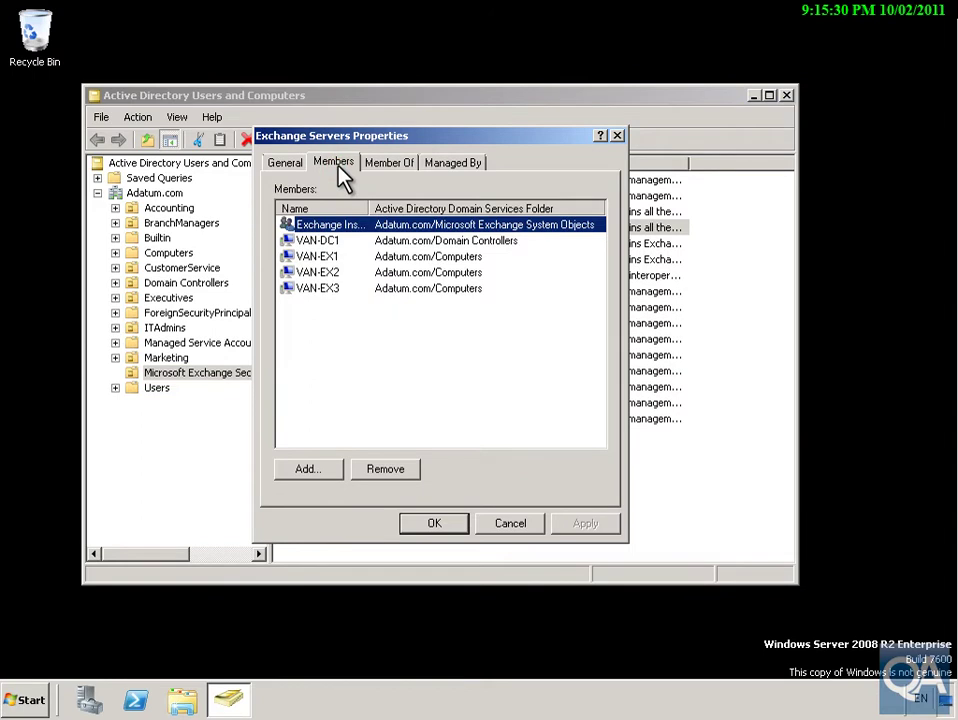
pyautogui.click(430, 524)
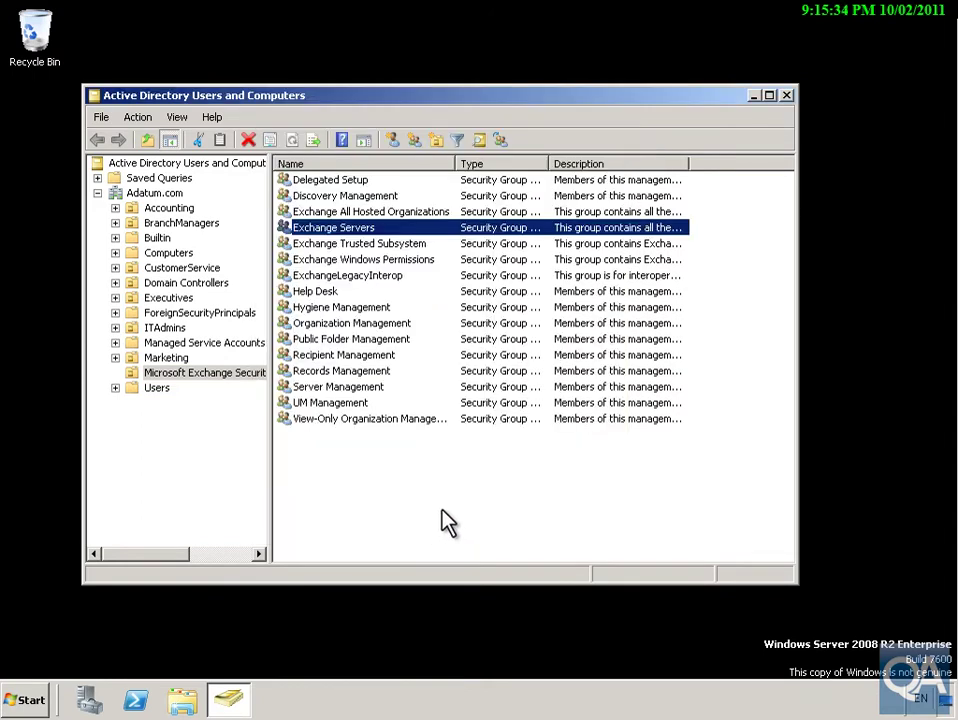
# Step: Check the member list of the Server Management group in the Microsoft Exchange Security Groups OU
pyautogui.click(358, 388)
pyautogui.doubleClick(360, 392)
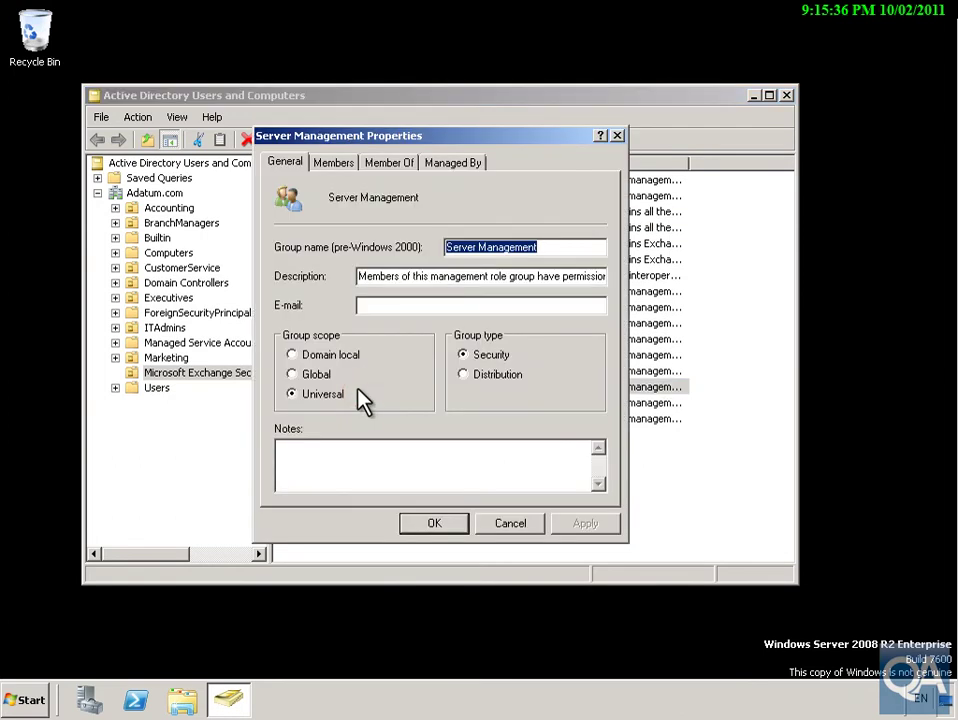
pyautogui.click(332, 164)
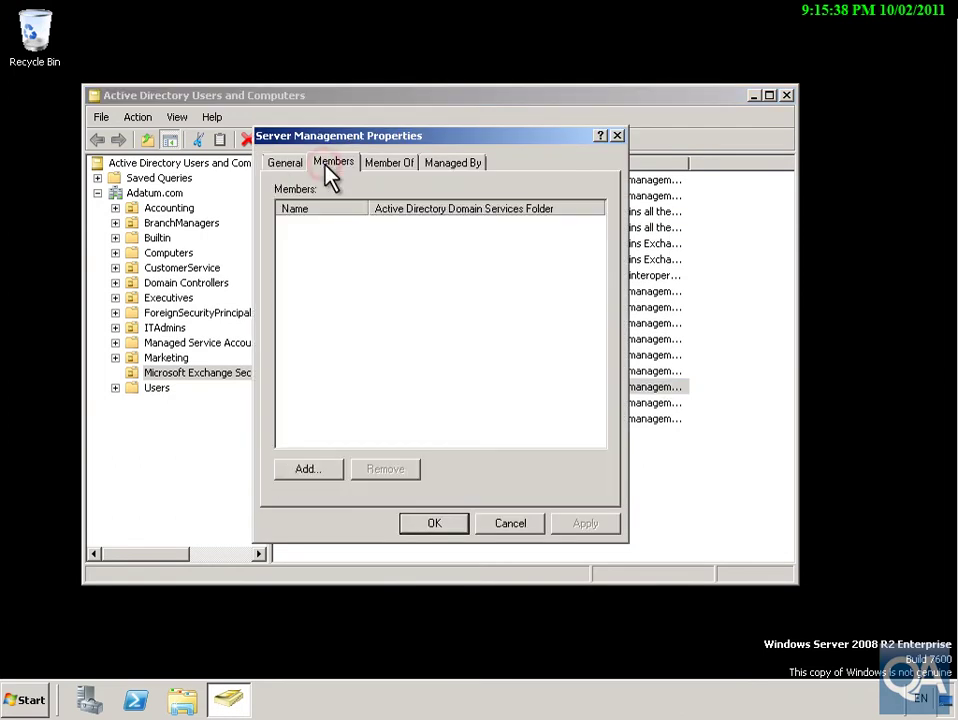
pyautogui.click(449, 522)
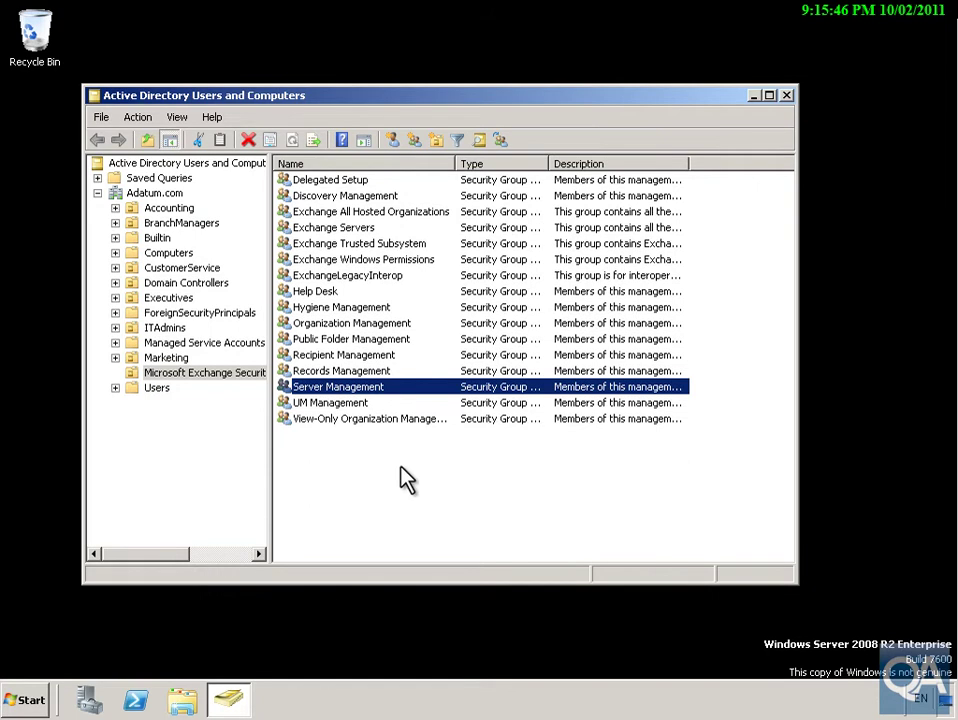
# Step: Check the member list of the Recipient Management group, and close Active Directory Users and Computers
pyautogui.doubleClick(352, 357)
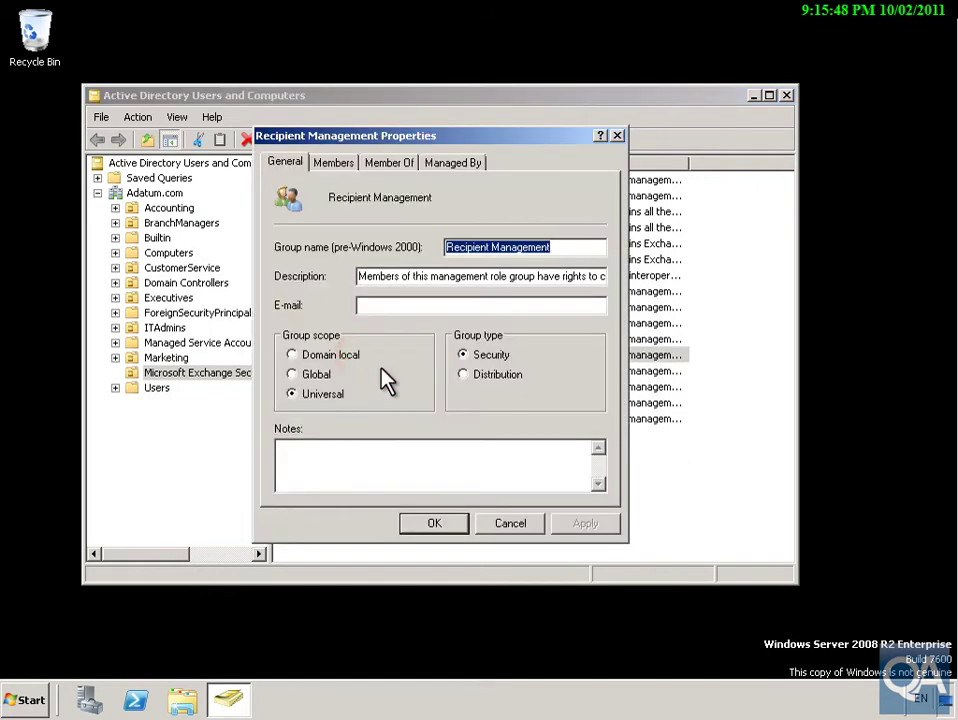
pyautogui.click(336, 163)
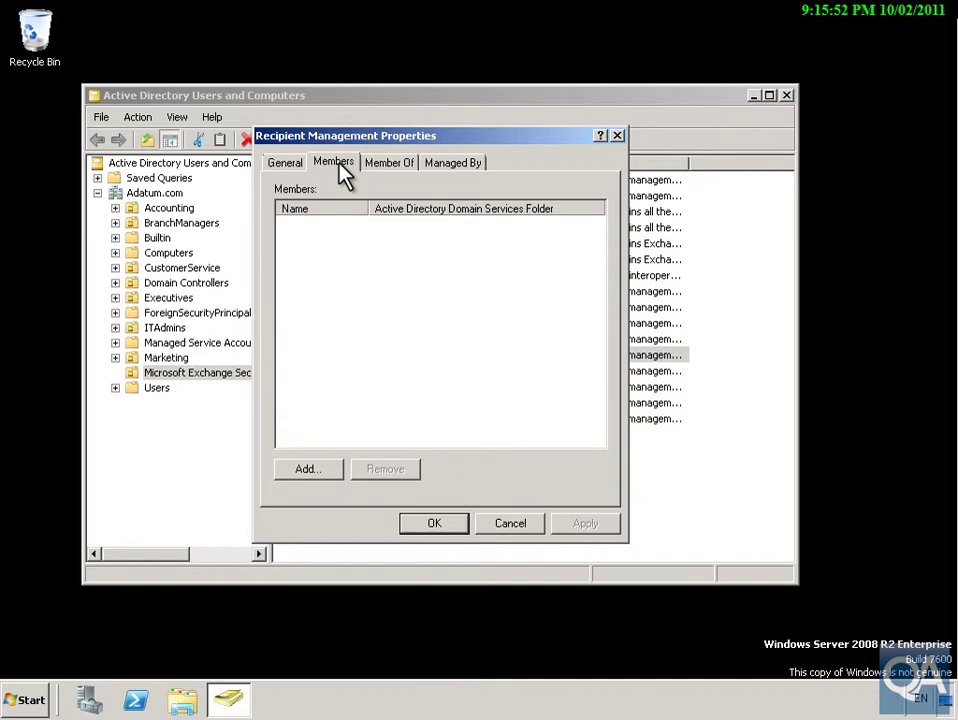
pyautogui.click(440, 527)
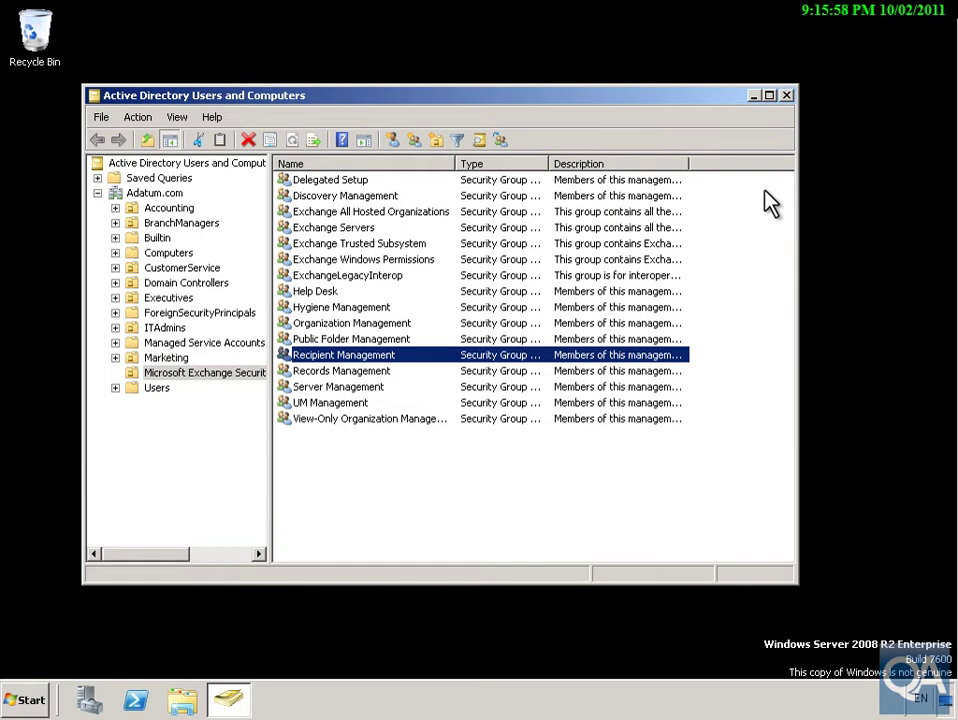
pyautogui.click(787, 96)
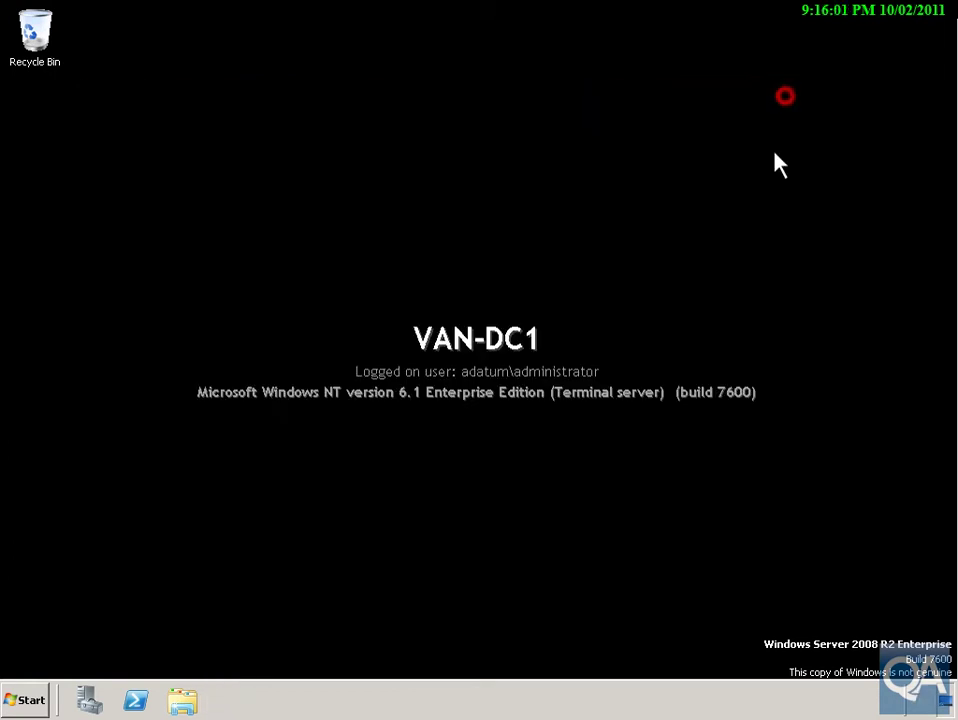
# Step: Open ADSI Edit and connect to the Default naming context
pyautogui.click(12, 701)
pyautogui.click(282, 532)
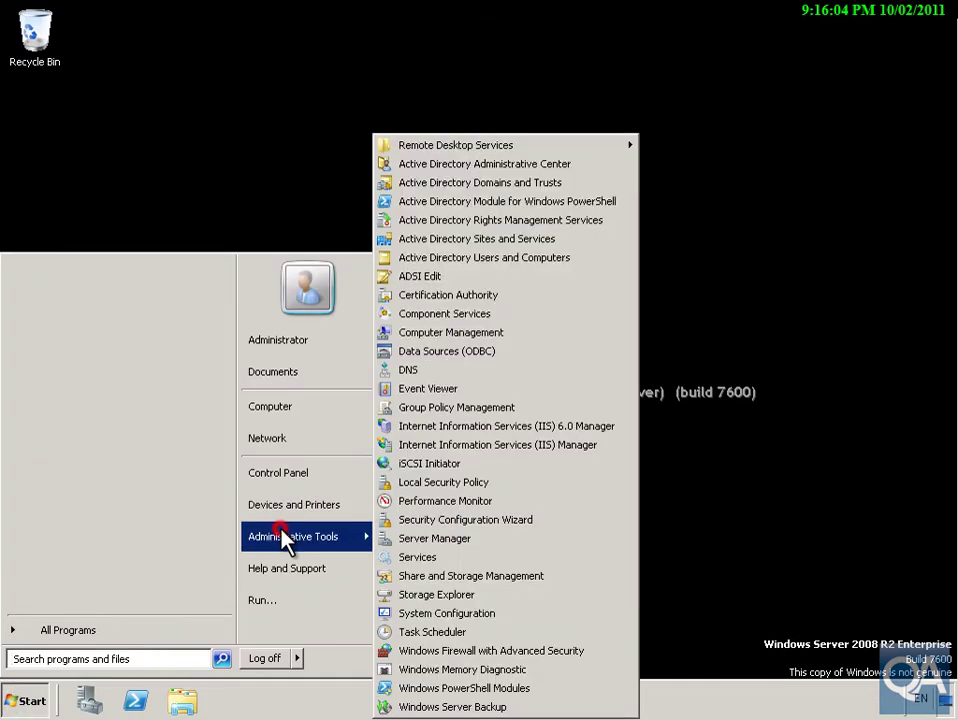
pyautogui.click(425, 278)
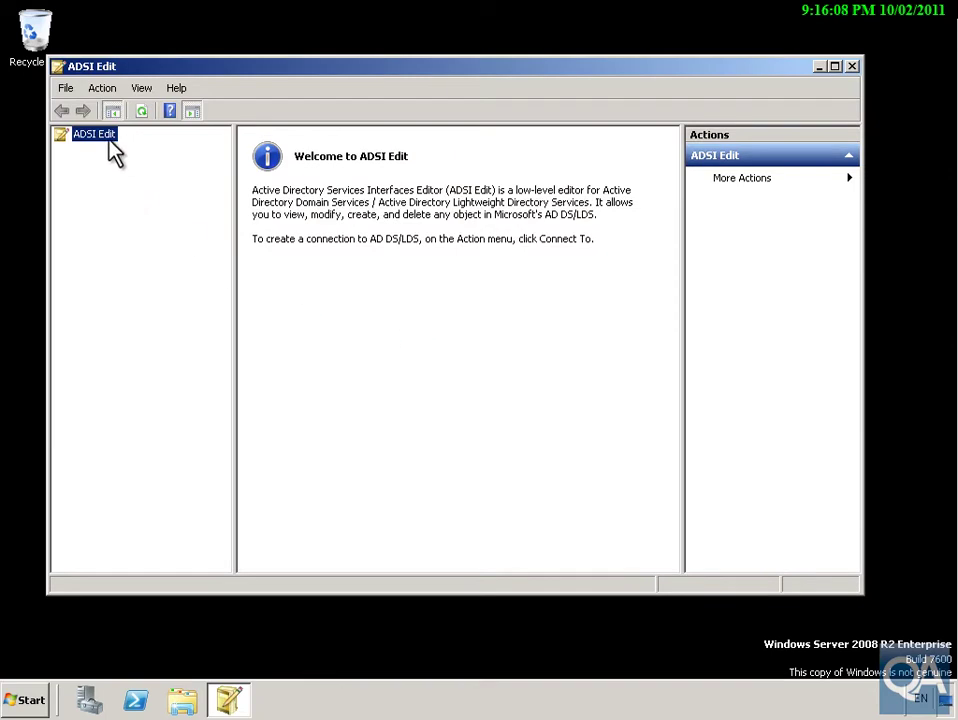
pyautogui.rightClick(111, 145)
pyautogui.click(141, 151)
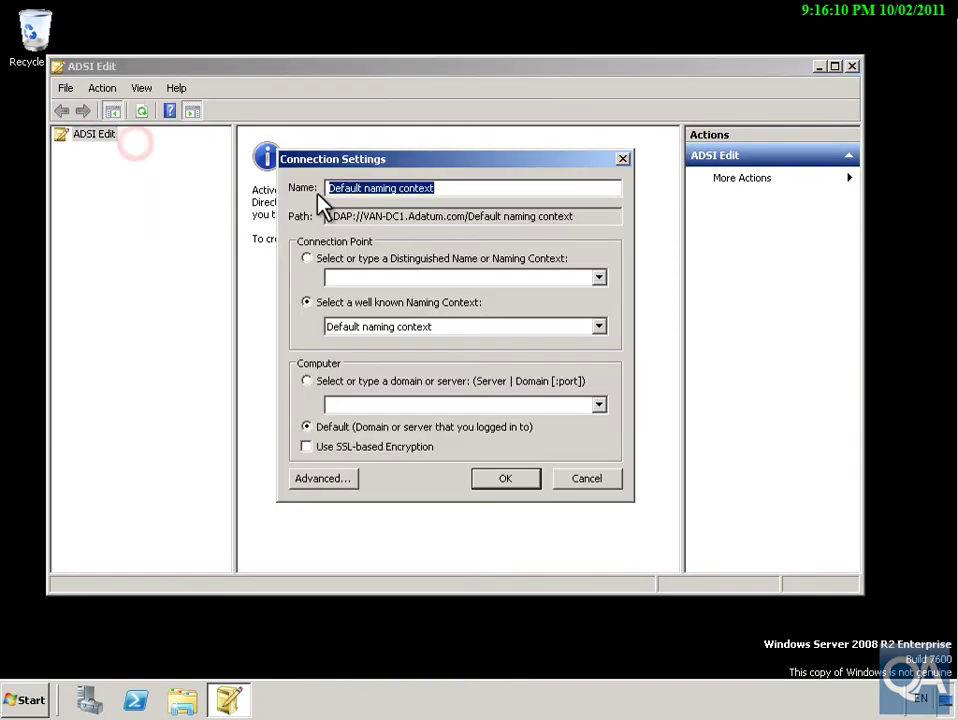
pyautogui.click(489, 474)
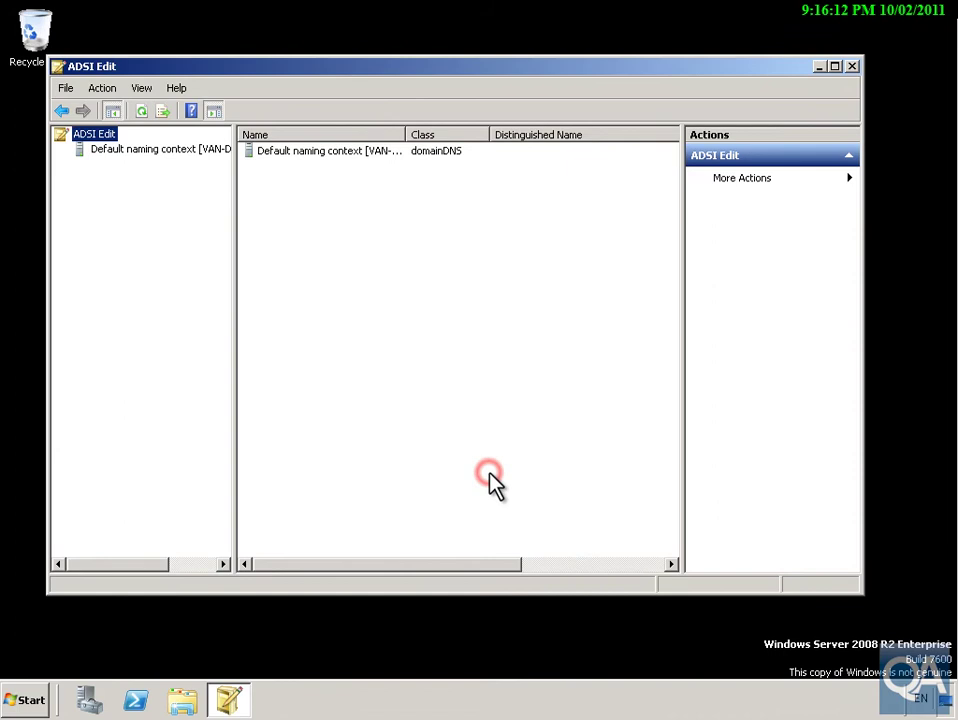
# Step: Expand DC=Adatum,DC=com and examine the contents of the Microsoft Exchange Security Groups and Microsoft Exchange System Objects containers
pyautogui.click(80, 150)
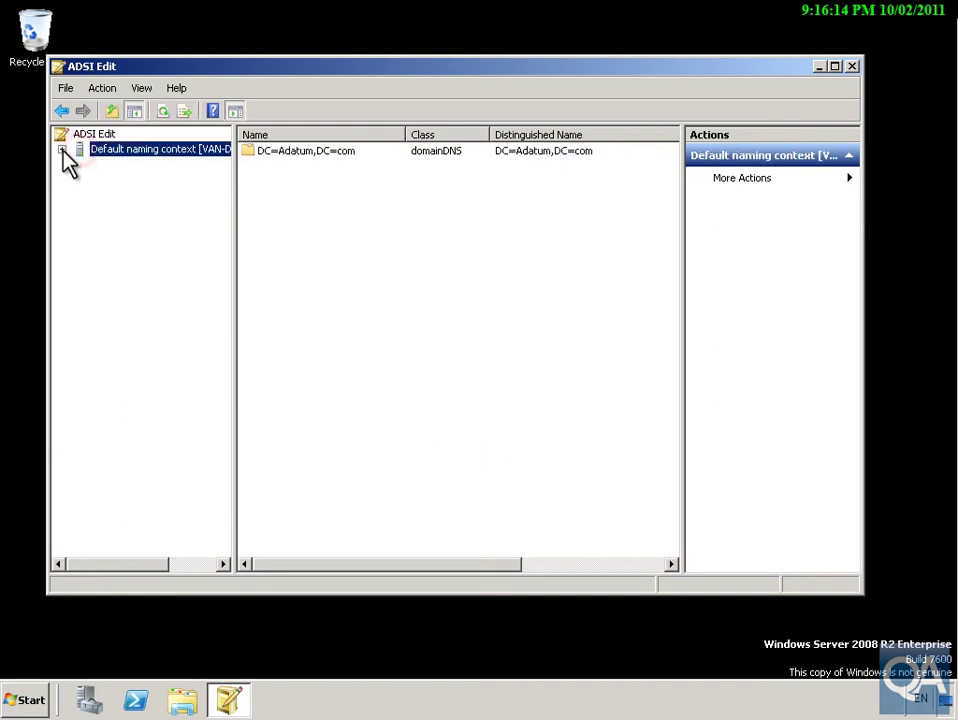
pyautogui.click(62, 151)
pyautogui.click(112, 166)
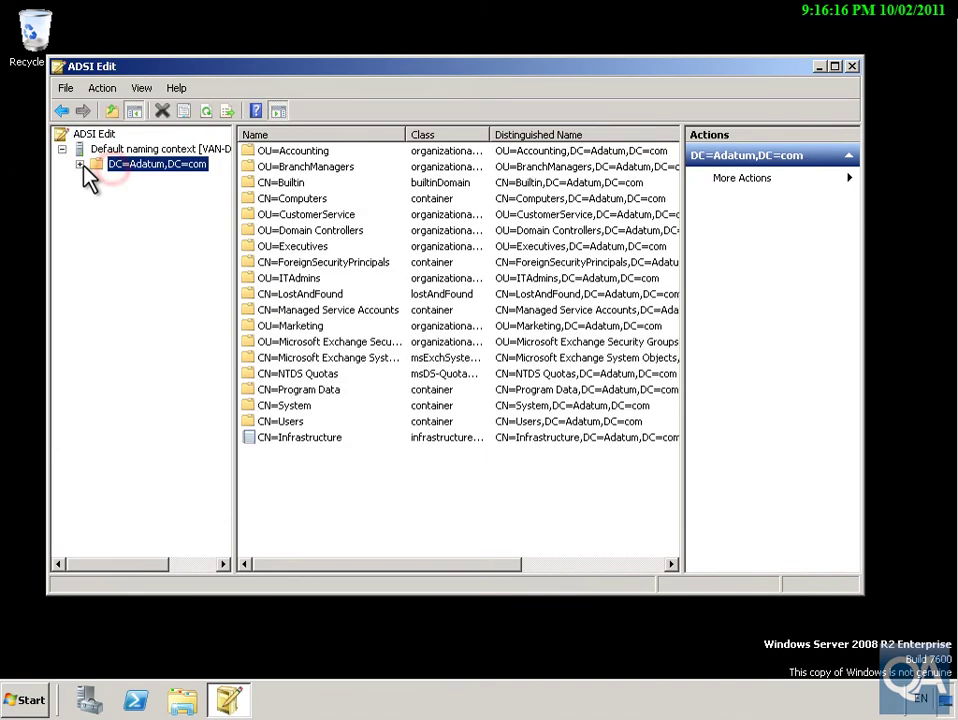
pyautogui.click(80, 165)
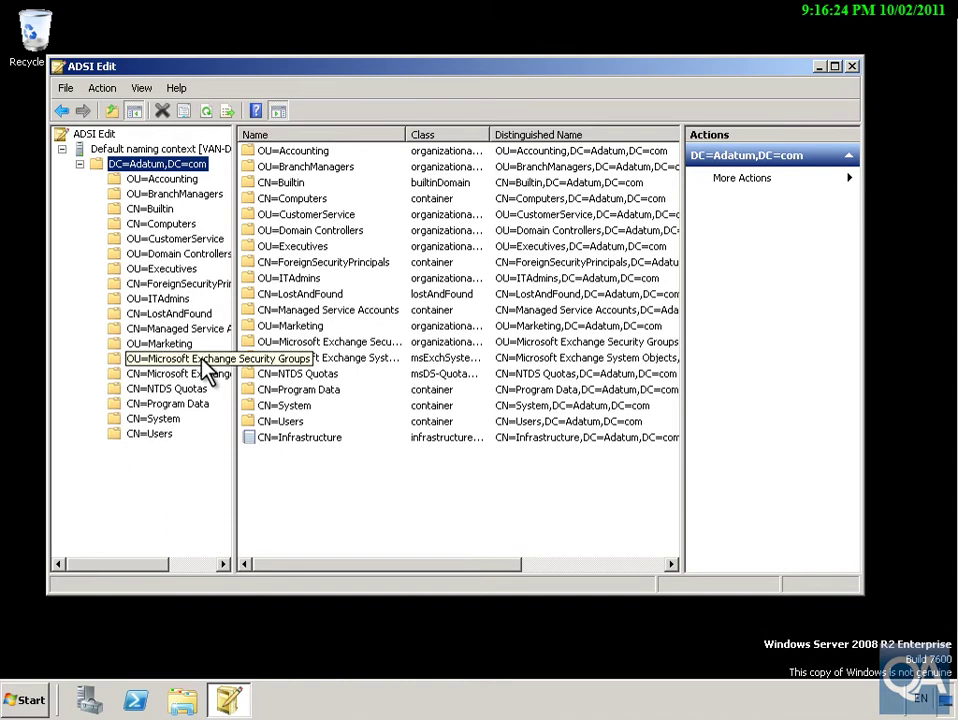
pyautogui.click(203, 361)
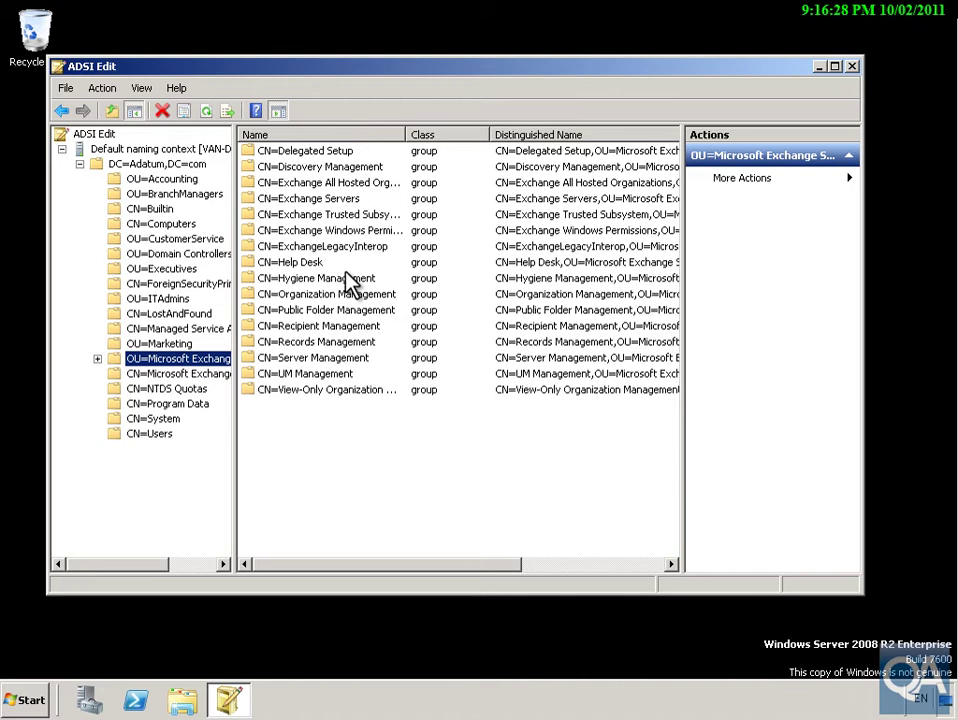
pyautogui.click(228, 377)
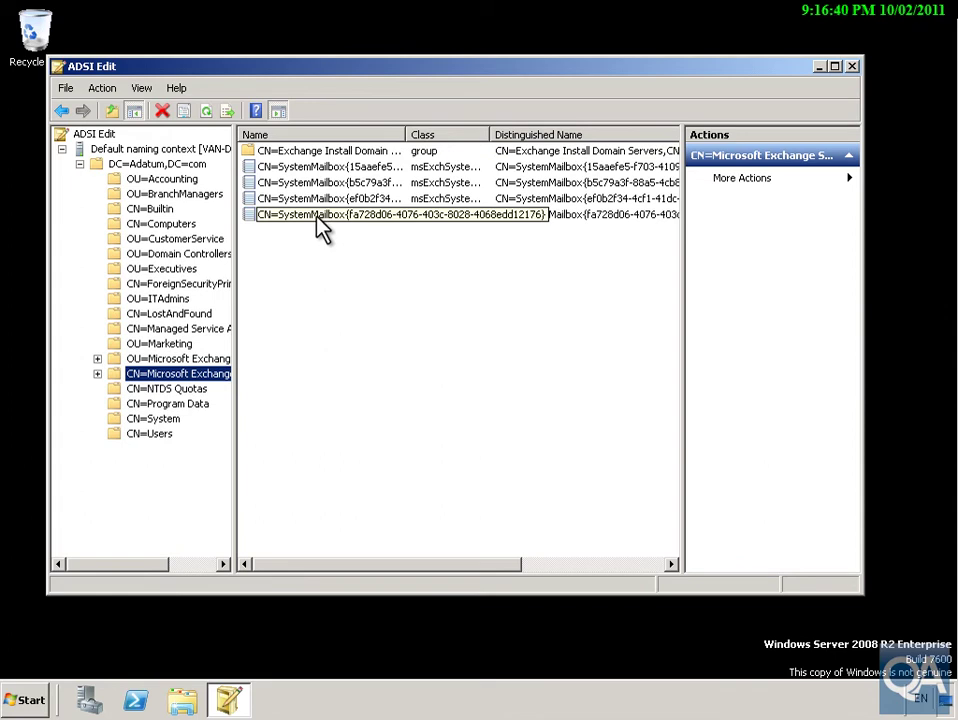
# Step: Add a connection to the Configuration naming context in ADSI Edit
pyautogui.rightClick(137, 151)
pyautogui.rightClick(96, 135)
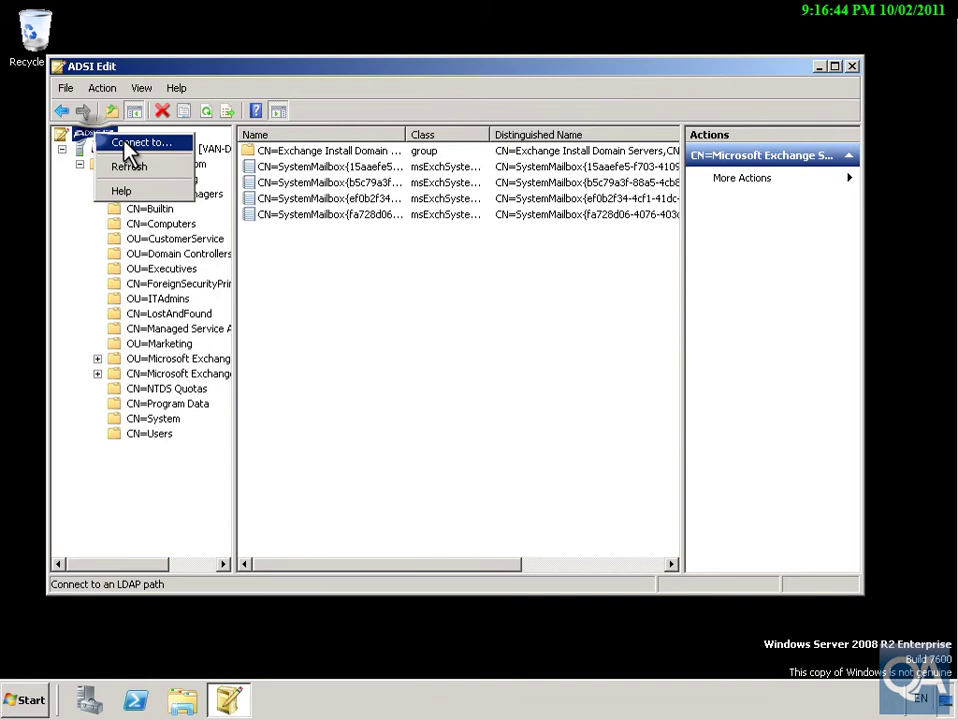
pyautogui.click(126, 144)
pyautogui.click(441, 325)
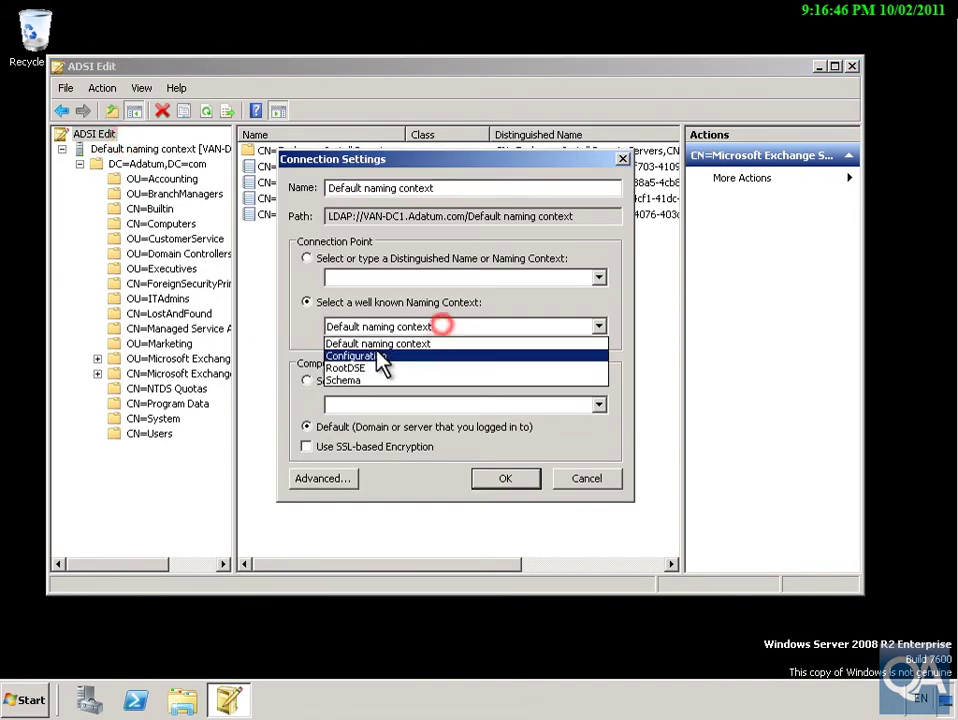
pyautogui.click(382, 357)
pyautogui.click(508, 479)
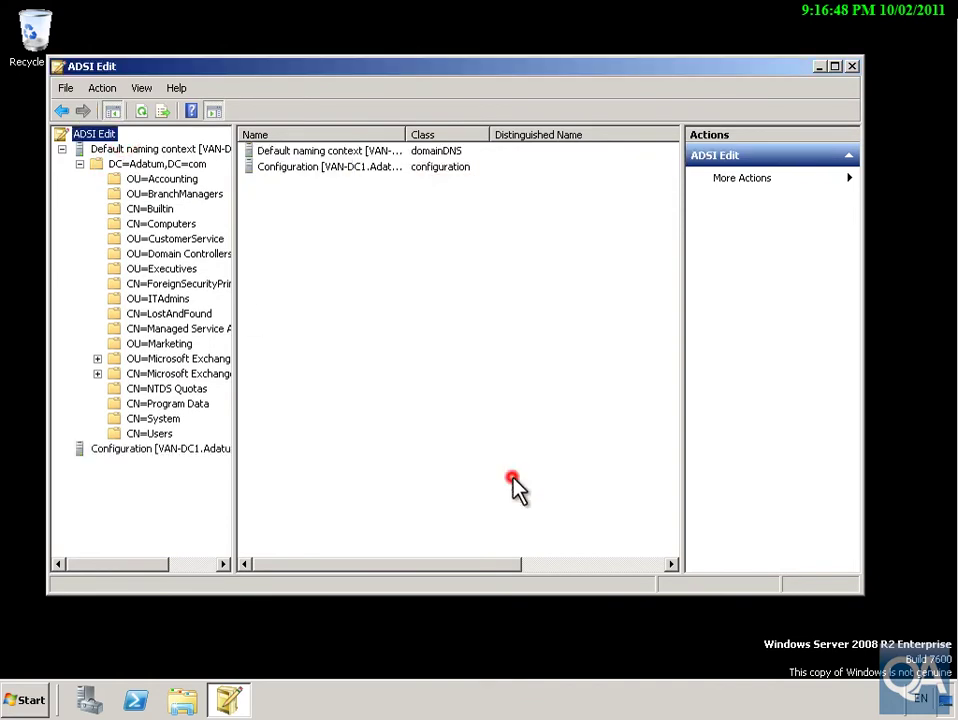
# Step: Browse the Configuration partition to CN=Services and examine the contents of the CN=Microsoft Exchange container
pyautogui.click(79, 449)
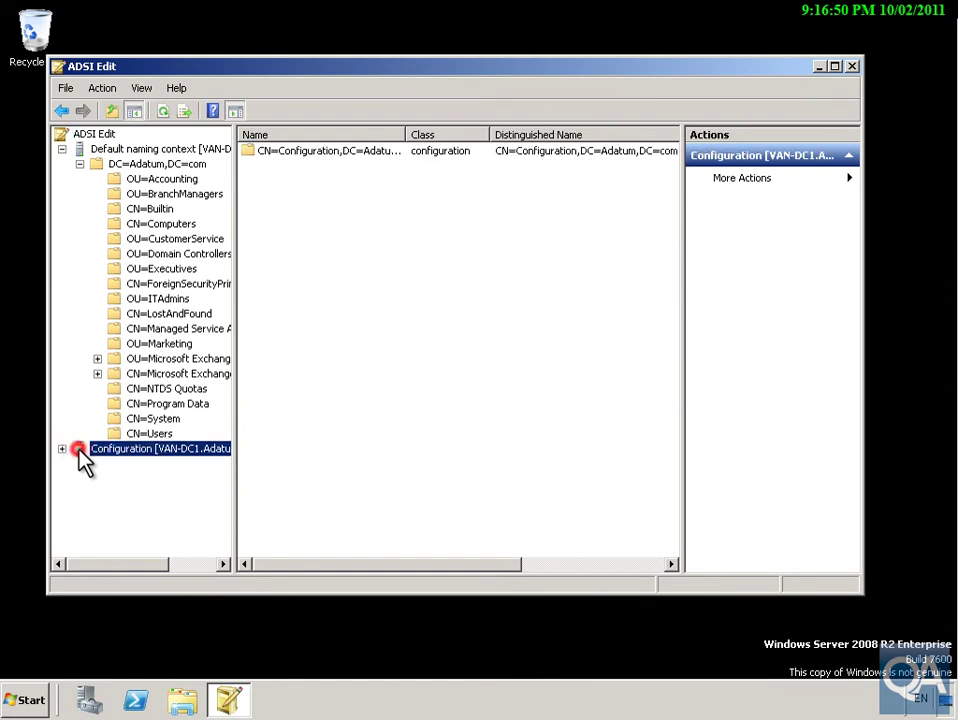
pyautogui.click(62, 449)
pyautogui.click(93, 464)
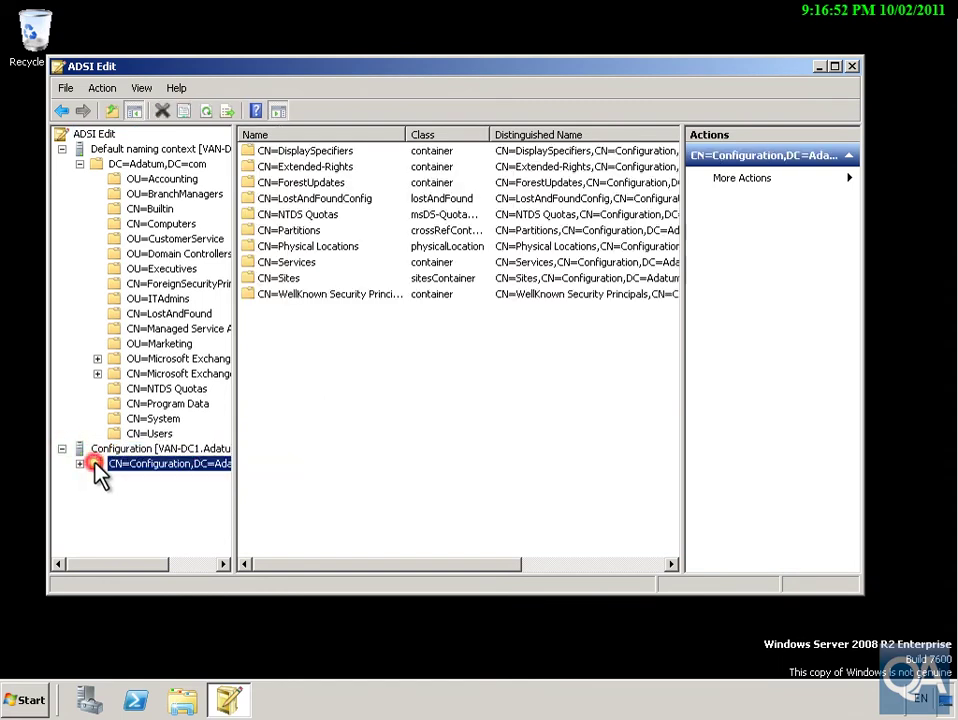
pyautogui.click(80, 464)
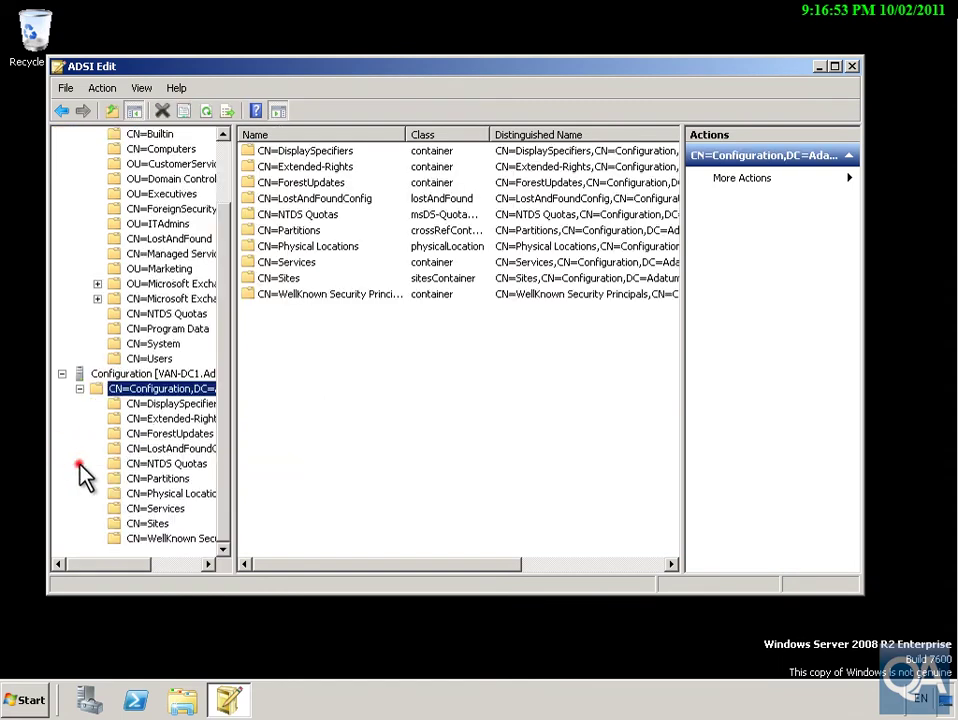
pyautogui.click(150, 509)
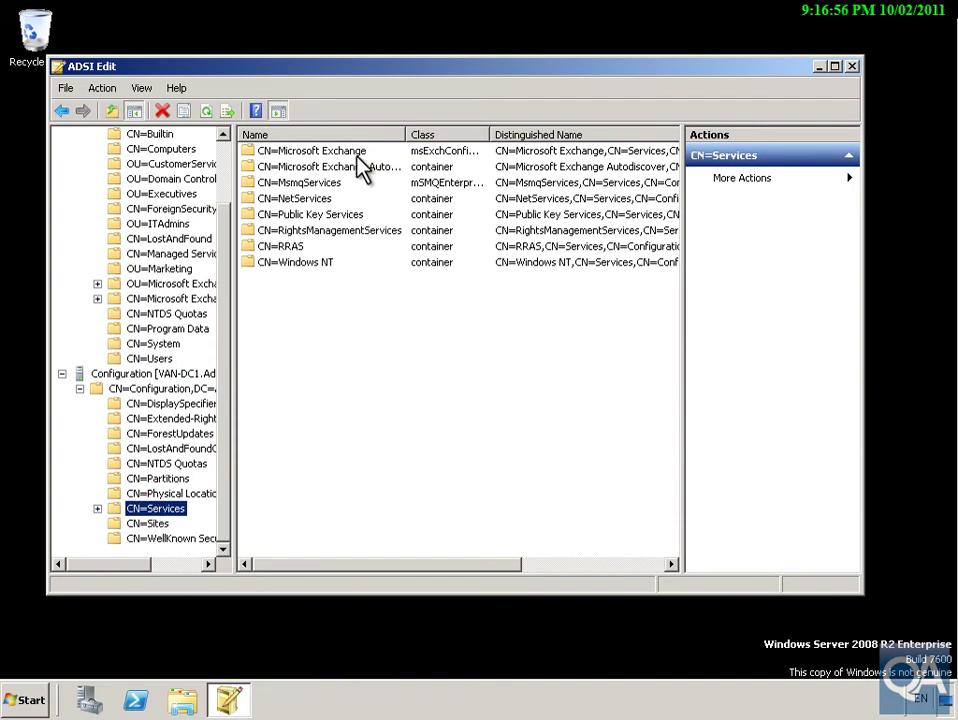
pyautogui.doubleClick(359, 152)
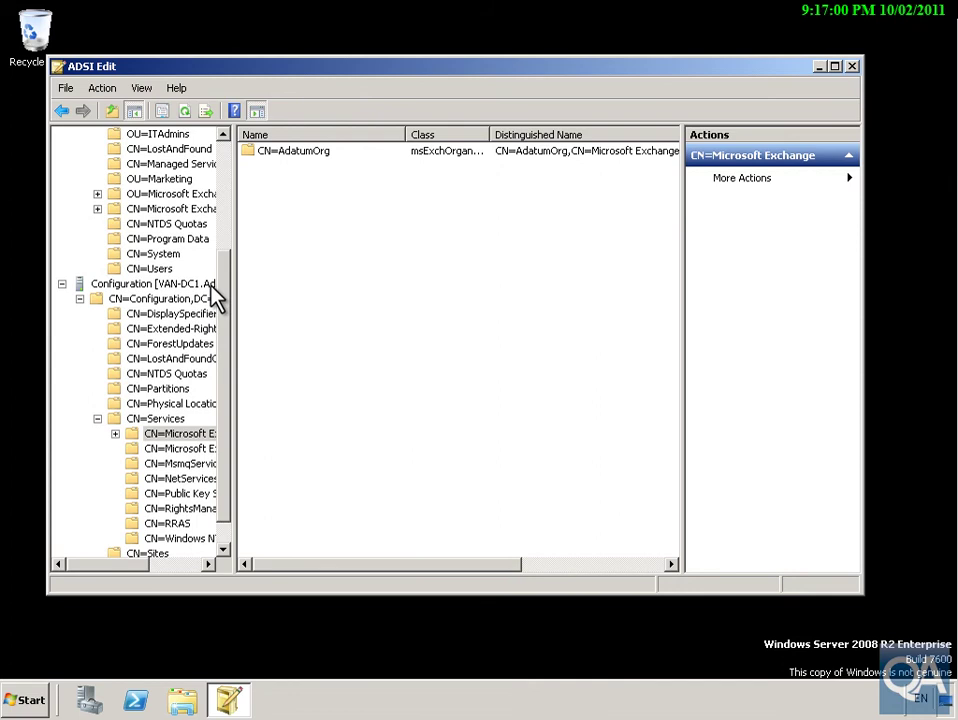
# Step: Add a connection to the Schema naming context in ADSI Edit
pyautogui.moveTo(225, 287); pyautogui.dragTo(203, 180)
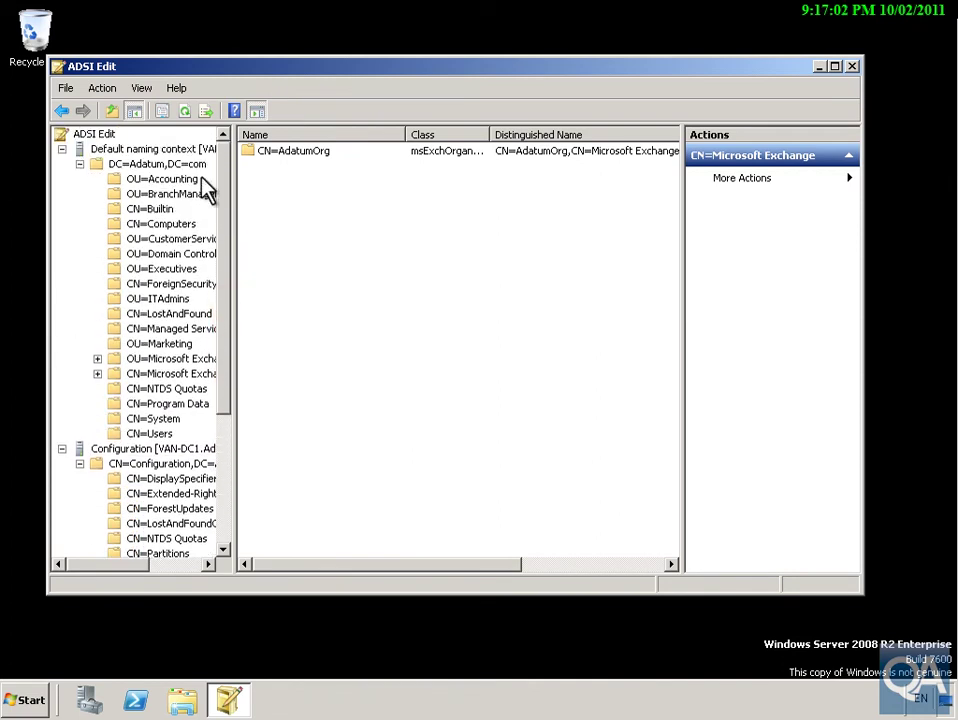
pyautogui.rightClick(120, 150)
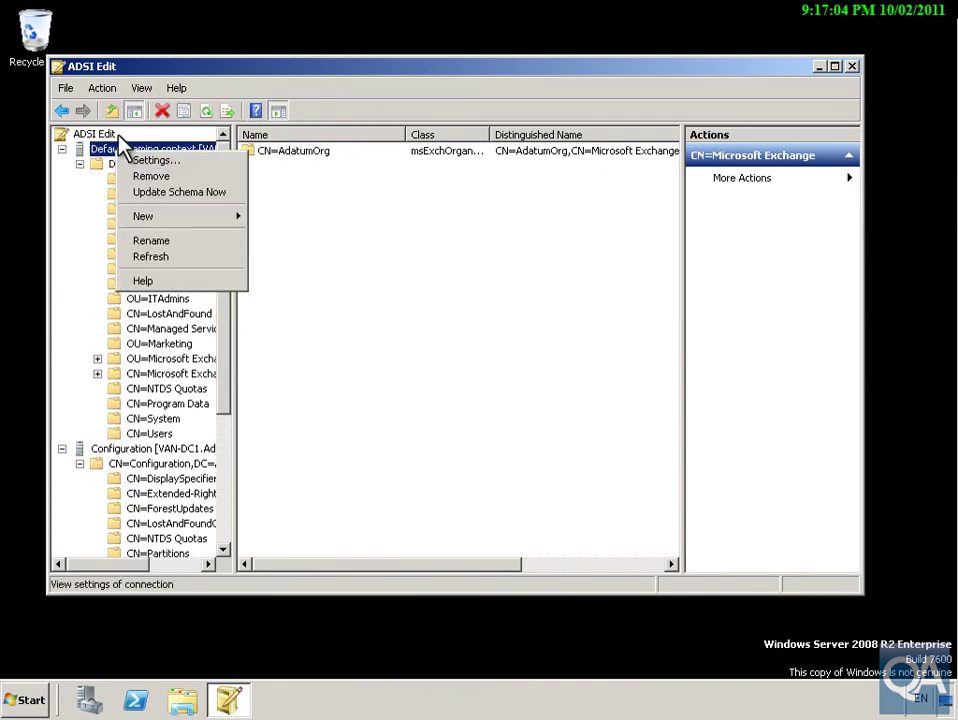
pyautogui.click(106, 134)
pyautogui.rightClick(108, 134)
pyautogui.click(162, 144)
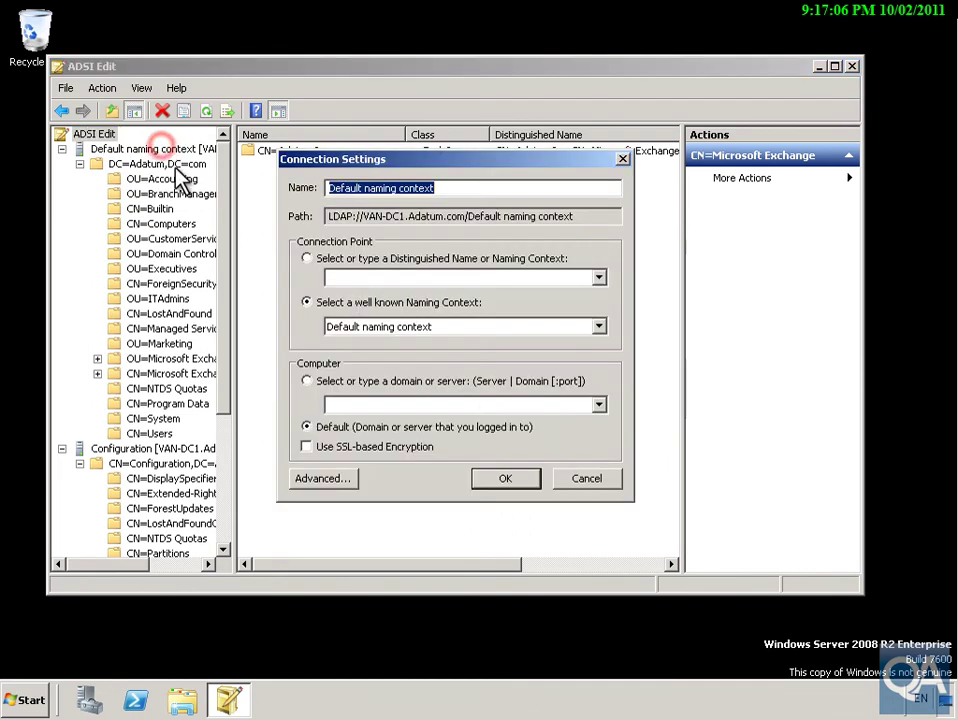
pyautogui.click(598, 326)
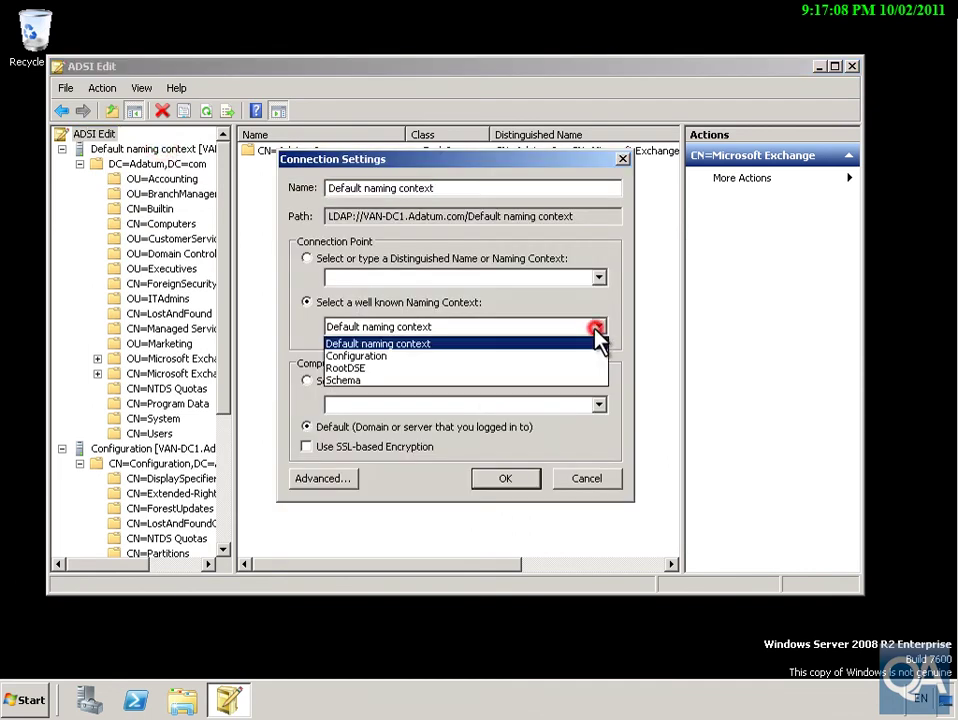
pyautogui.click(345, 381)
pyautogui.click(512, 480)
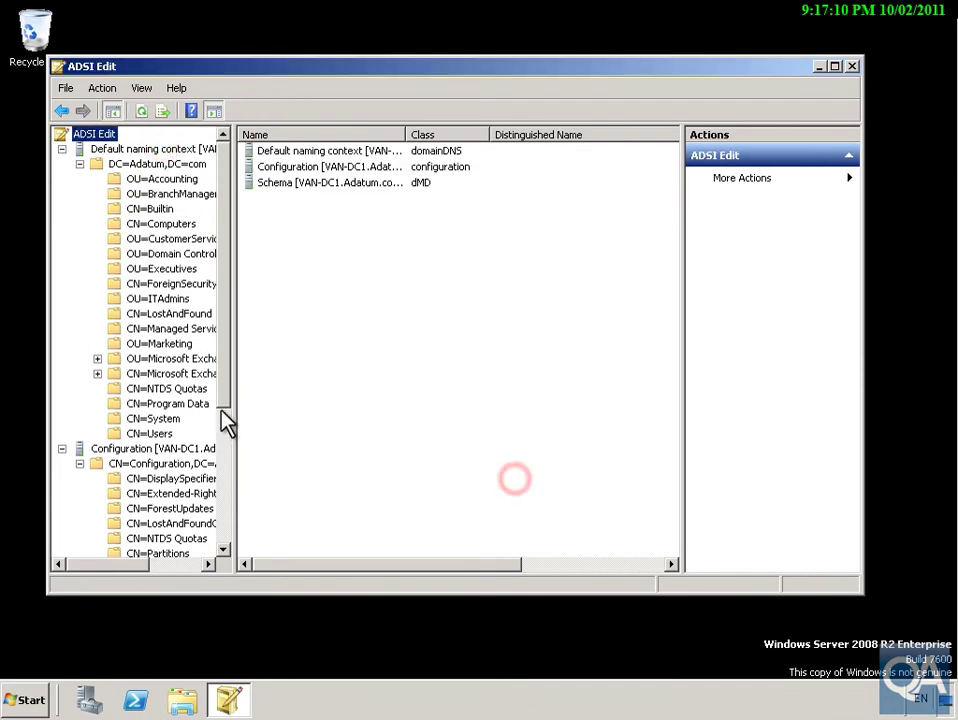
# Step: Expand the Schema naming context, open its CN=Schema container and examine the ms-Exch class and attribute objects
pyautogui.moveTo(224, 390); pyautogui.dragTo(223, 531)
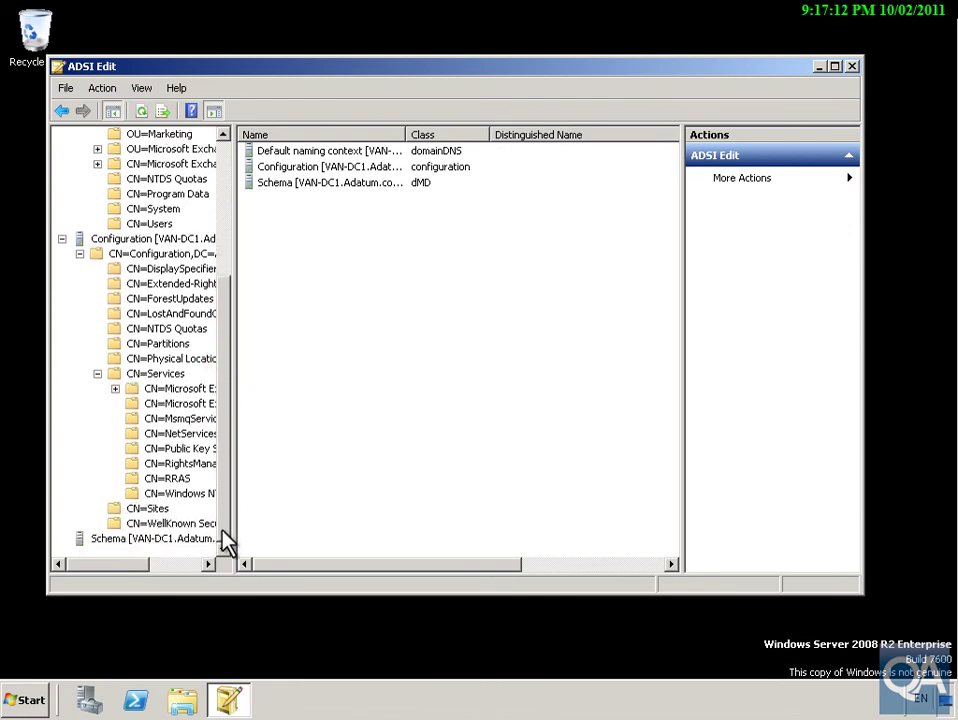
pyautogui.click(110, 540)
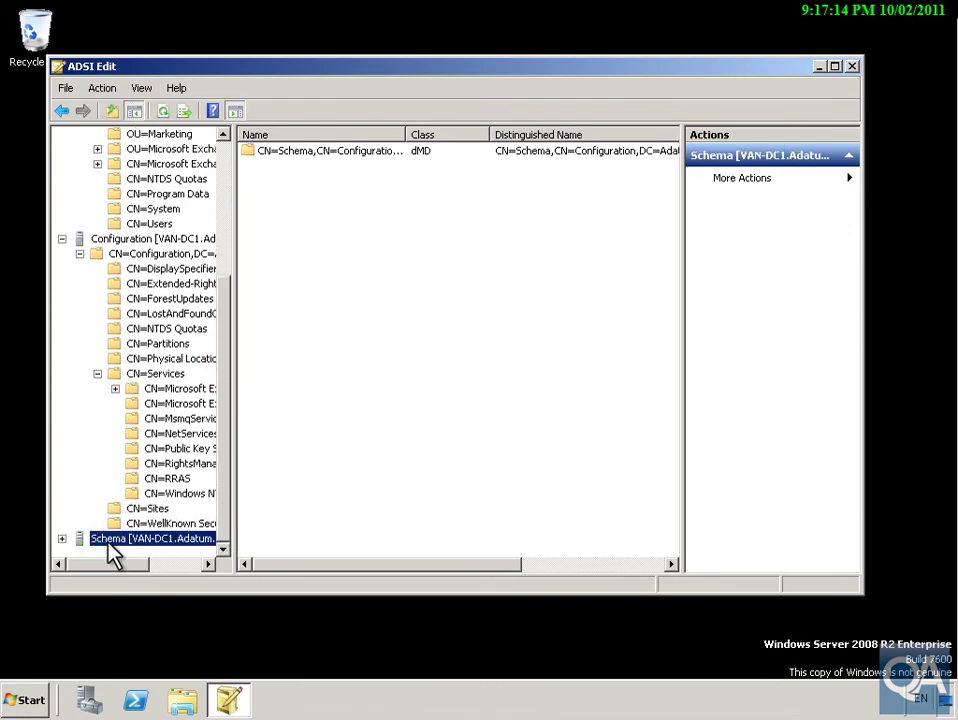
pyautogui.click(62, 539)
pyautogui.click(104, 539)
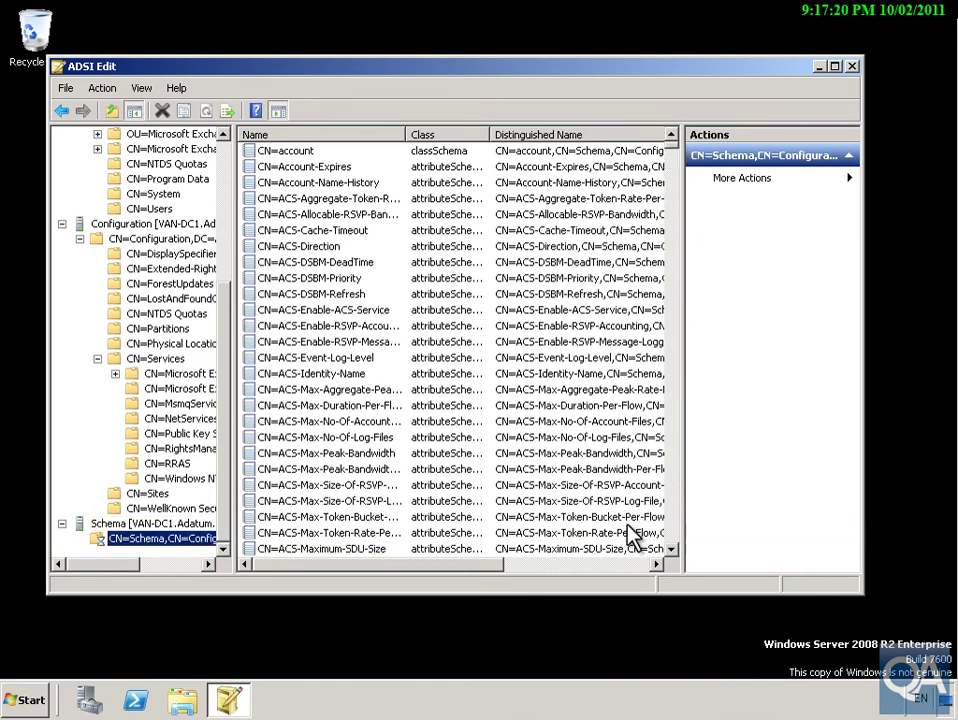
pyautogui.click(670, 549)
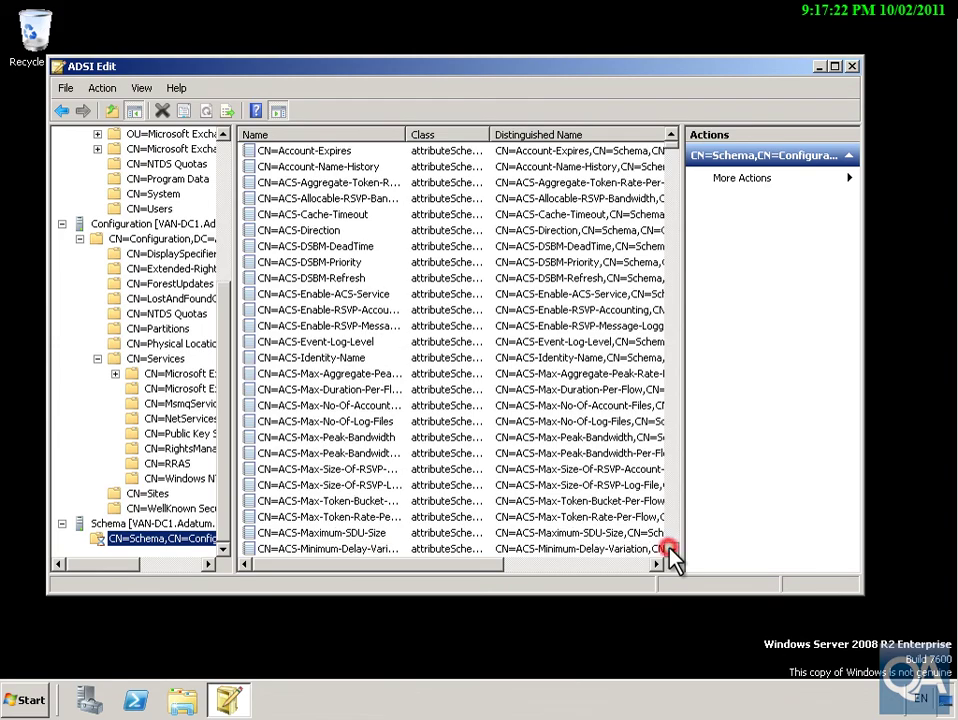
pyautogui.moveTo(669, 550); pyautogui.dragTo(669, 550)
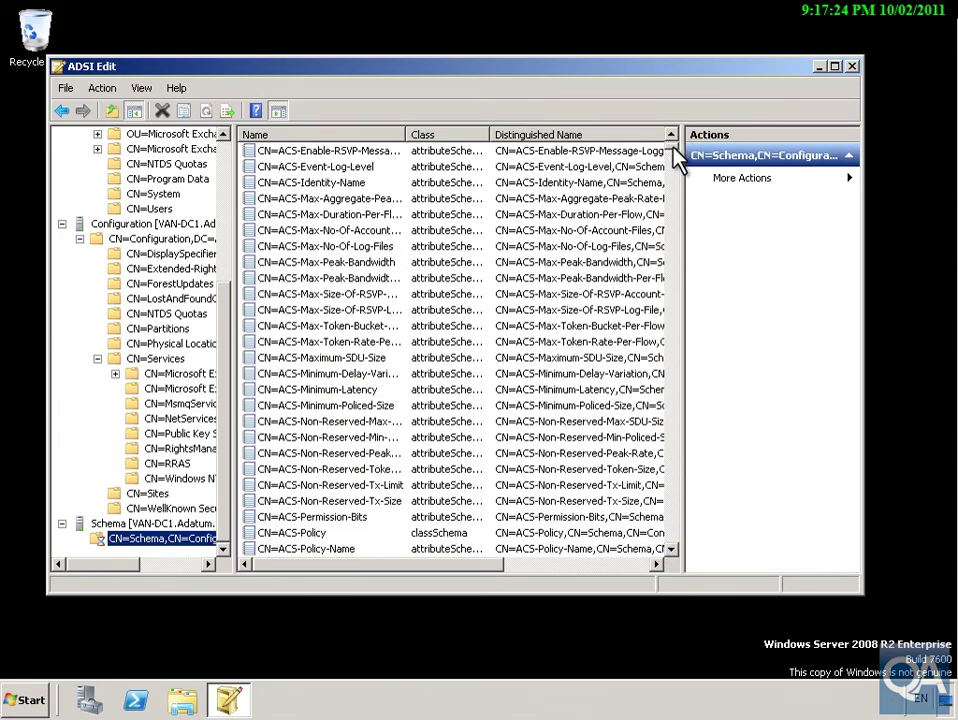
pyautogui.moveTo(673, 148); pyautogui.dragTo(689, 237)
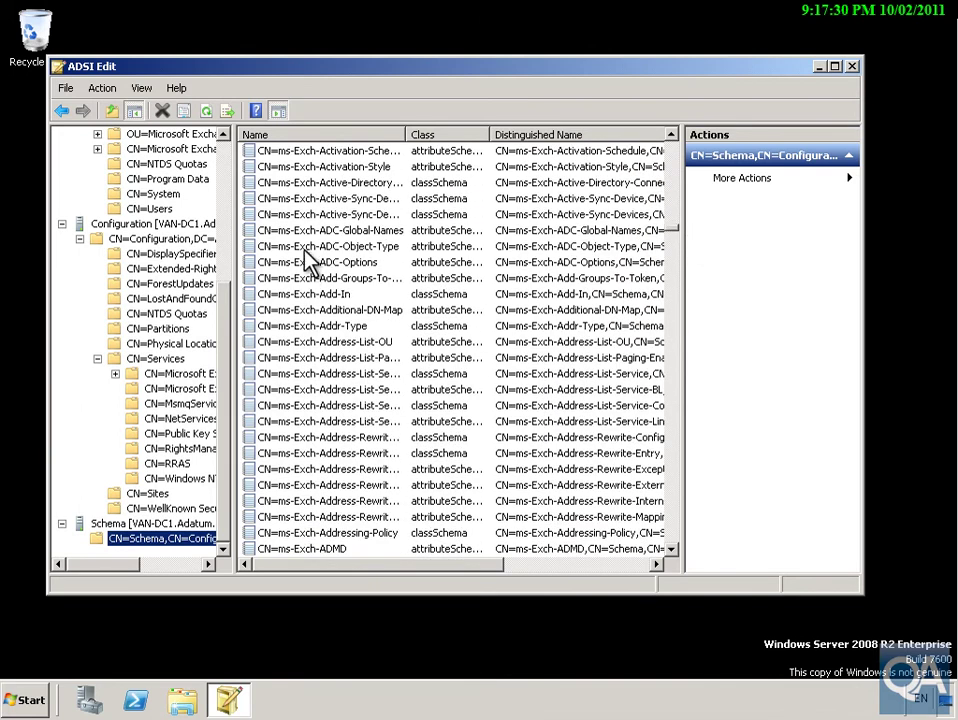
pyautogui.click(305, 216)
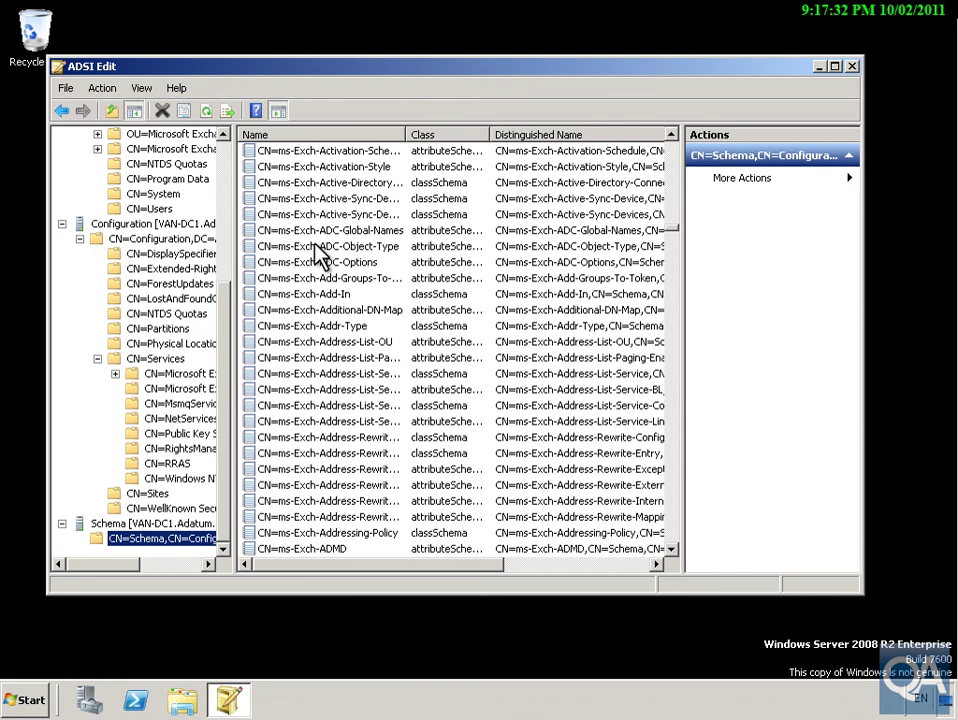